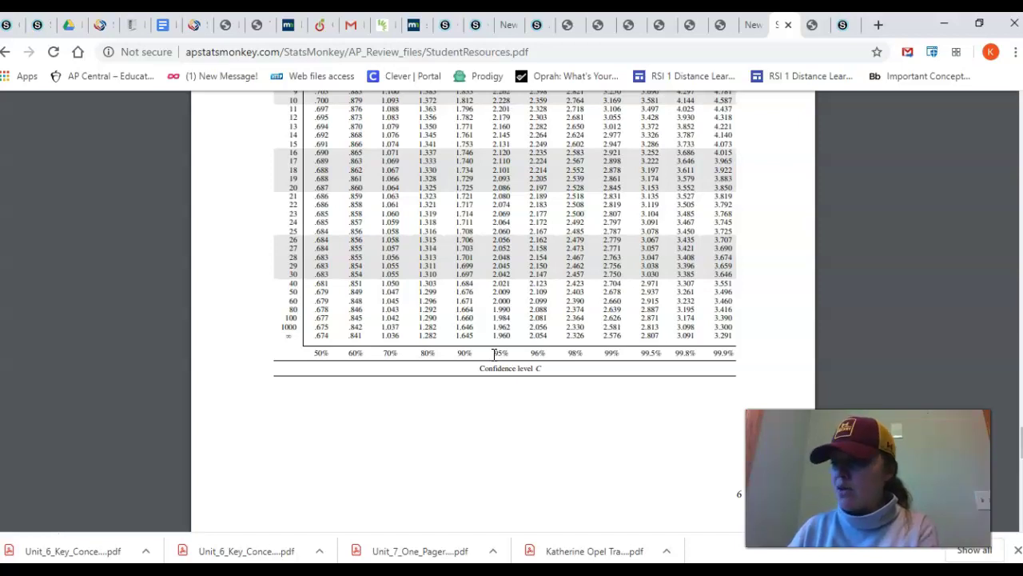
# Switch from the t-table to the Unit_6_Key_Concepts.pdf notes on the 1-sample z-interval for p.
pyautogui.click(514, 354)
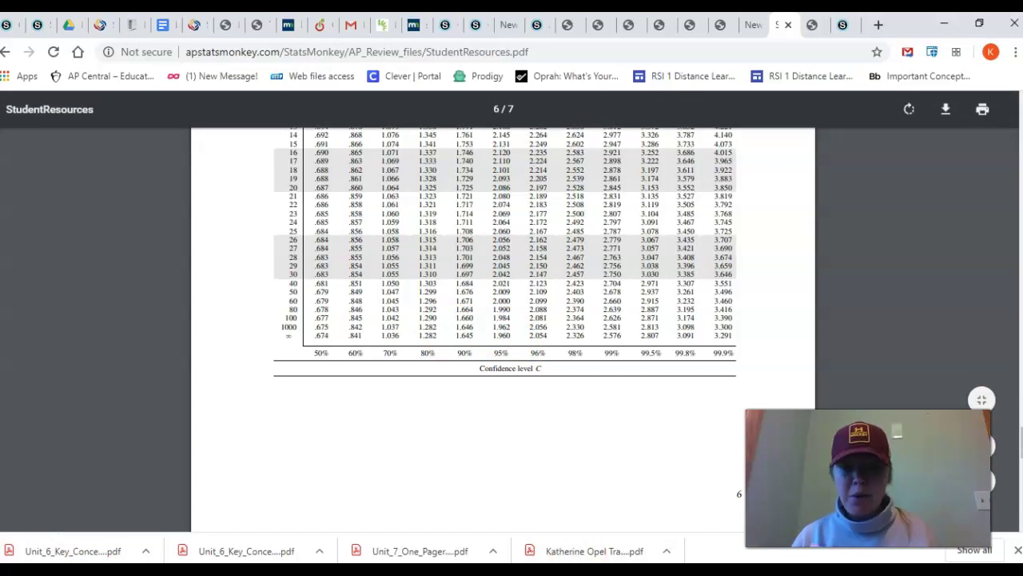
pyautogui.moveTo(512, 571)
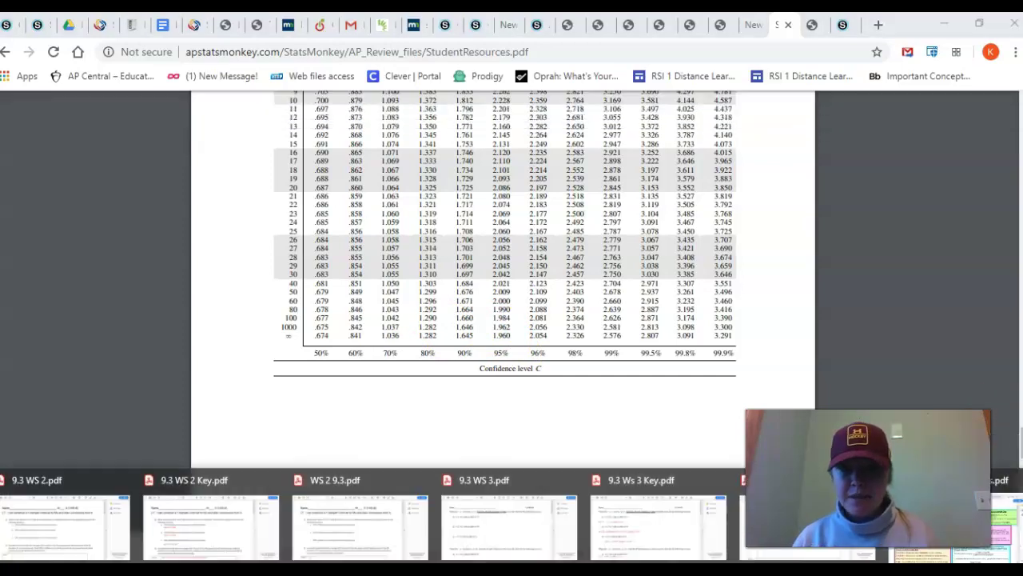
pyautogui.click(1000, 523)
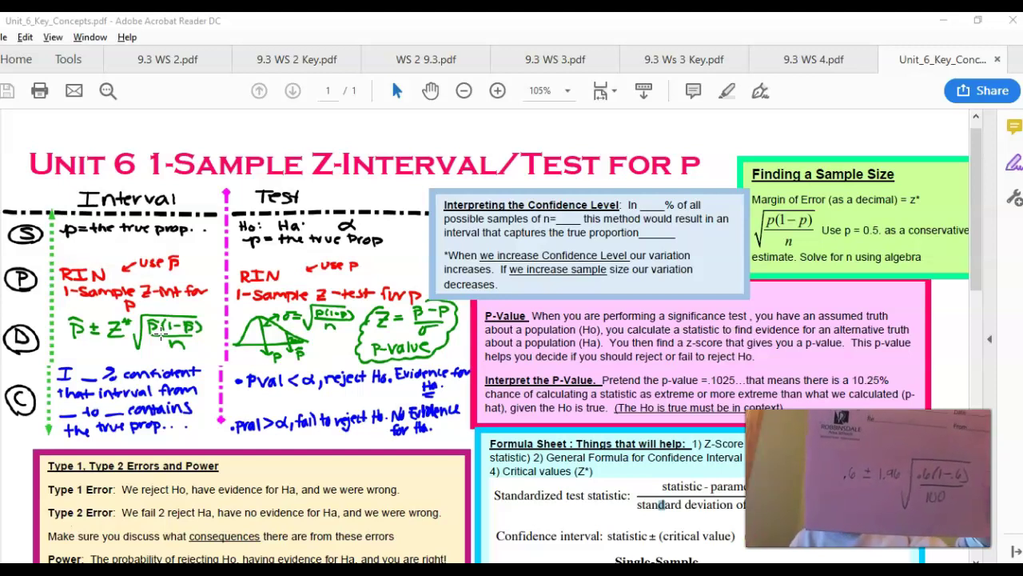
pyautogui.click(239, 438)
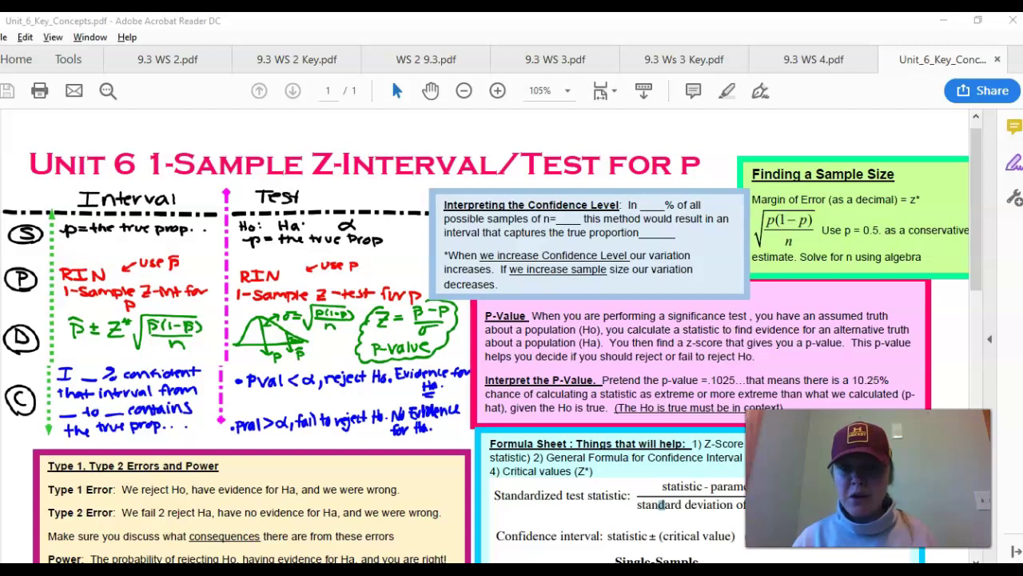
pyautogui.hotkey('alt', 'Tab')
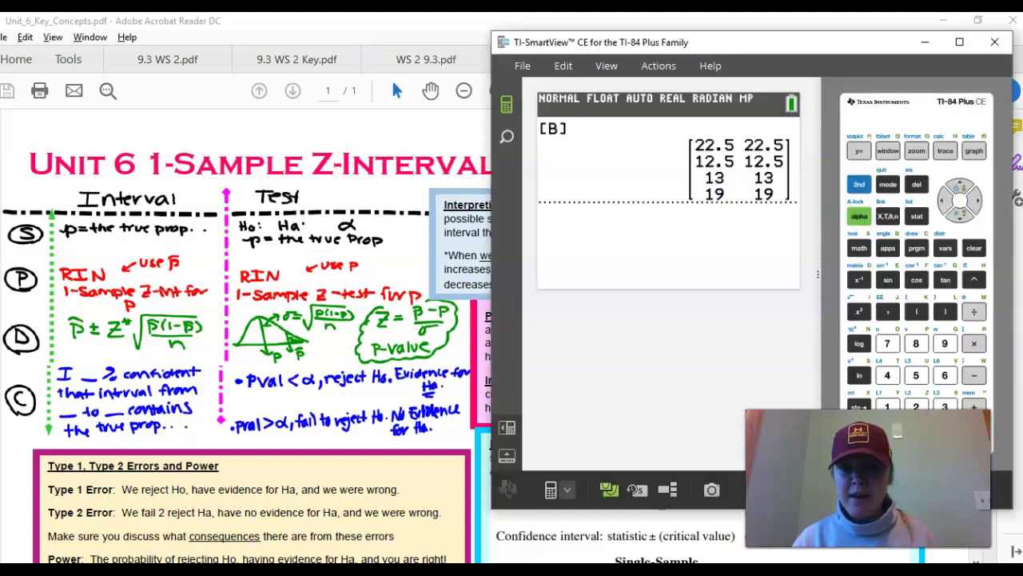
# In the STAT TESTS menu, highlight A:1-PropZInt.
pyautogui.click(917, 216)
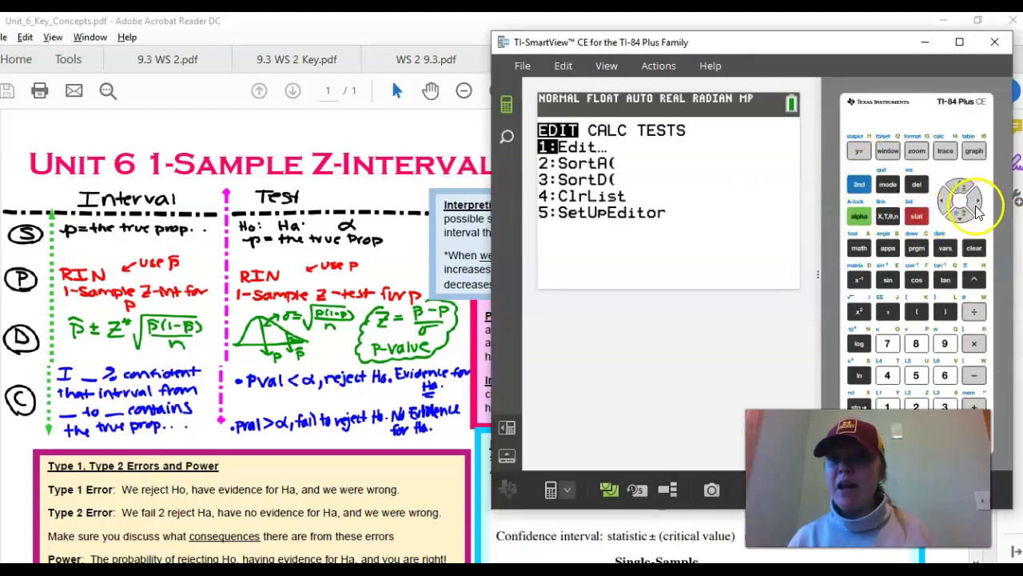
pyautogui.click(975, 206)
pyautogui.click(975, 207)
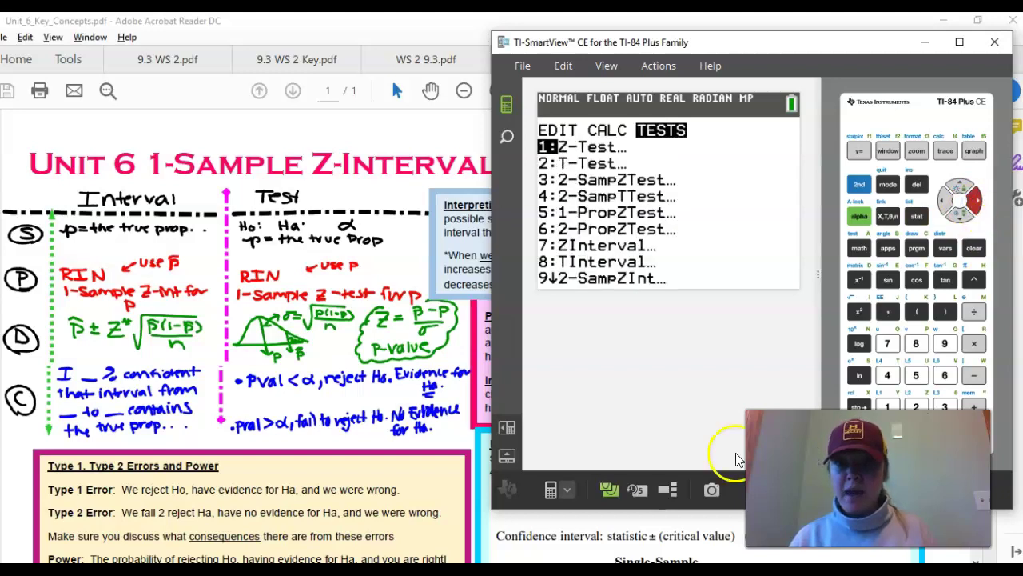
pyautogui.click(959, 213)
pyautogui.click(960, 212)
pyautogui.click(960, 212)
pyautogui.click(959, 212)
pyautogui.click(959, 213)
pyautogui.click(959, 213)
pyautogui.click(959, 212)
pyautogui.click(959, 212)
pyautogui.click(959, 213)
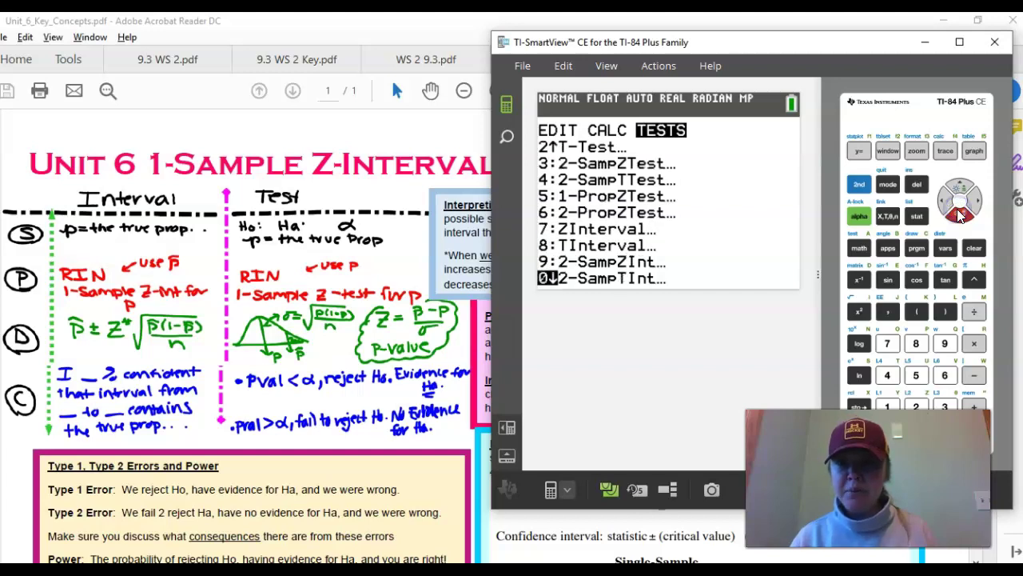
pyautogui.click(959, 212)
pyautogui.click(959, 213)
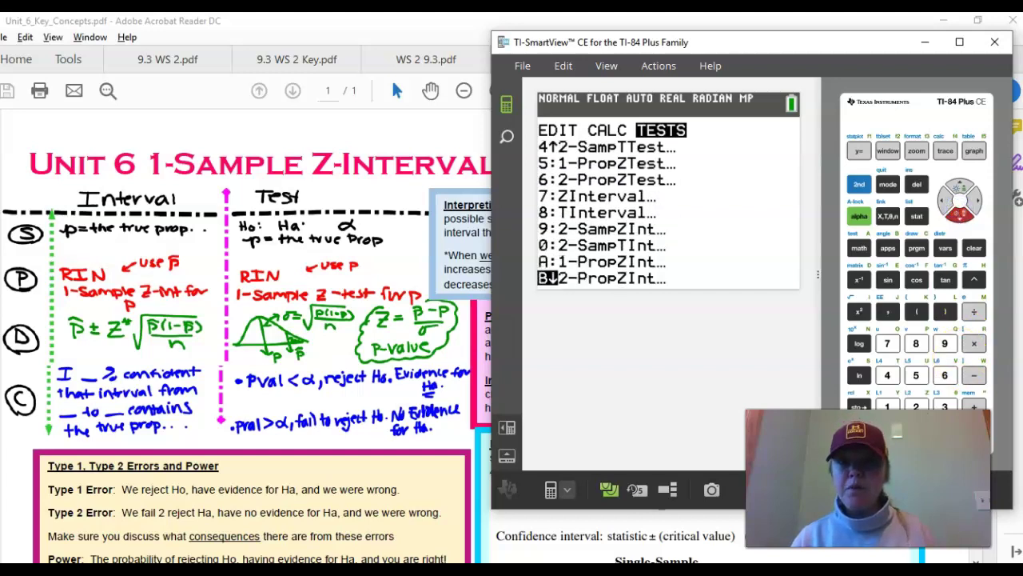
pyautogui.click(960, 187)
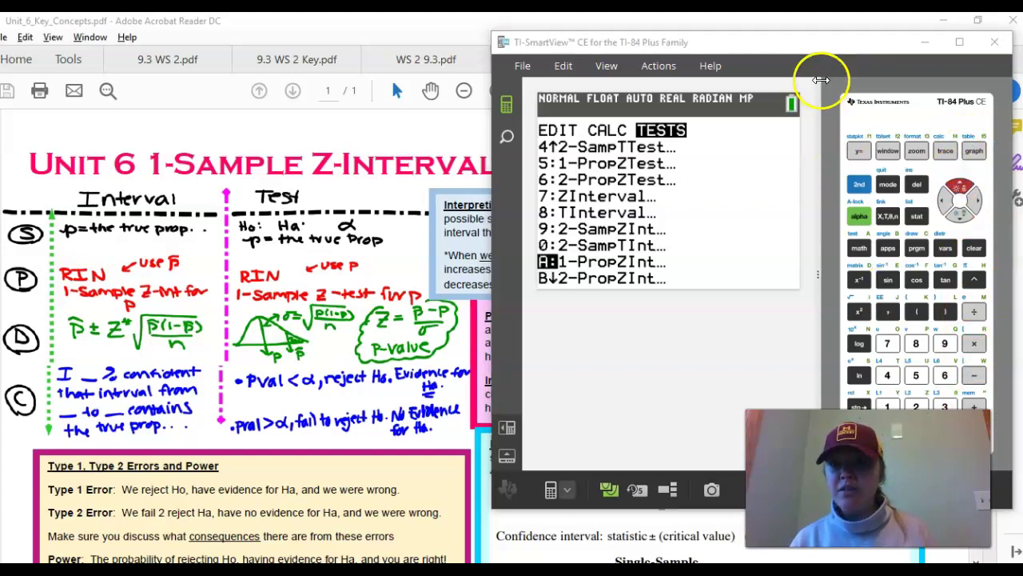
# Move the calculator window left over the notes and open the 1-PropZInt input screen.
pyautogui.moveTo(838, 44); pyautogui.dragTo(646, 29)
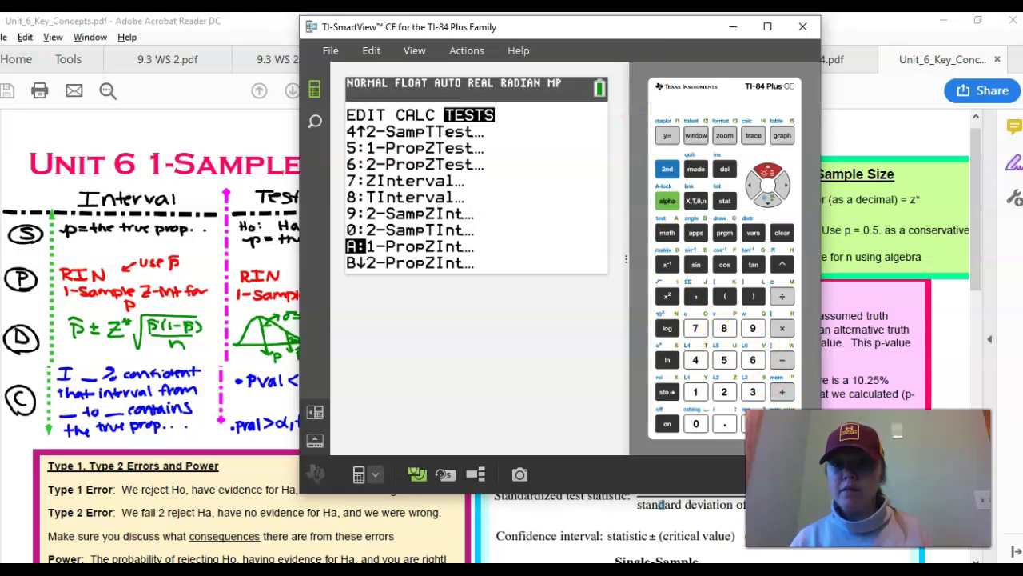
pyautogui.moveTo(541, 30); pyautogui.dragTo(382, 32)
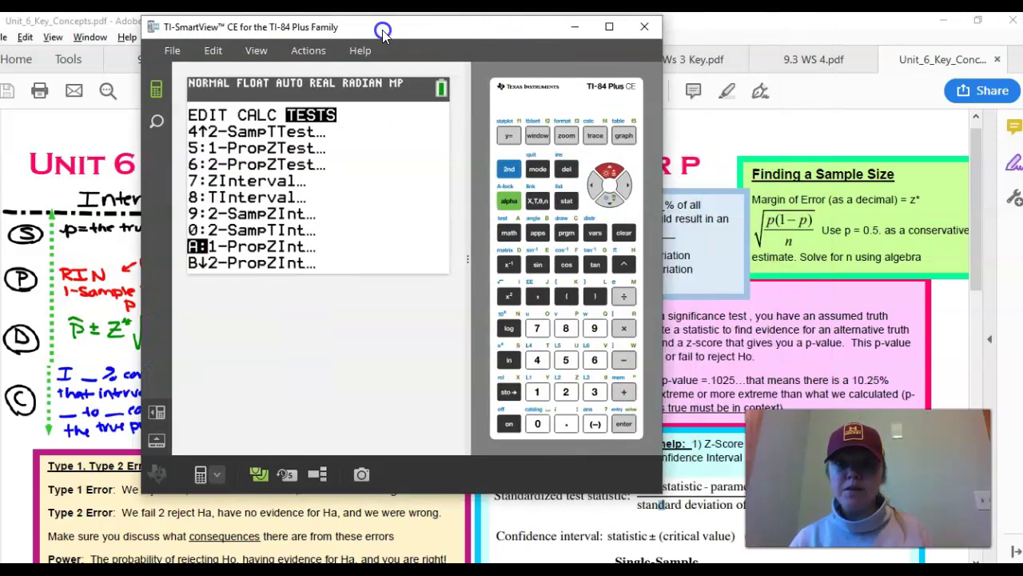
pyautogui.click(624, 424)
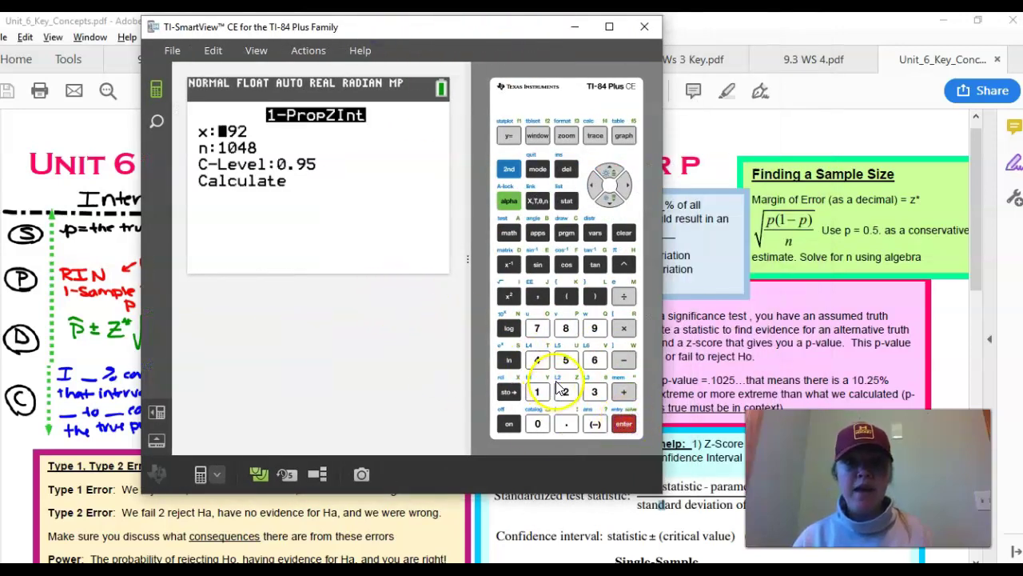
pyautogui.click(594, 361)
# Enter x=60 and n=100 at C-Level 0.95 and calculate the interval (0.50398, 0.69602).
pyautogui.write('0')
pyautogui.press('Down')
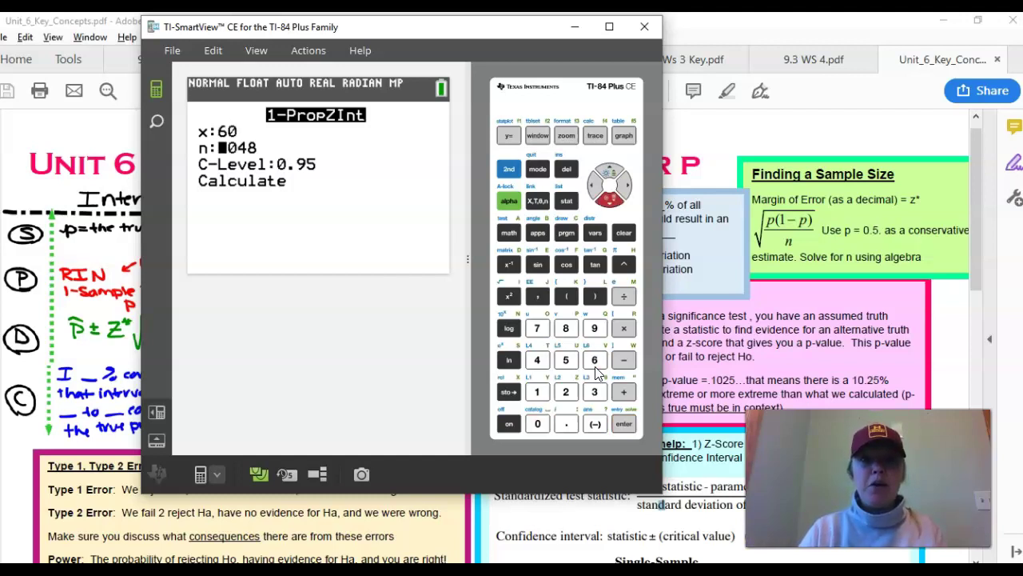
pyautogui.write('100')
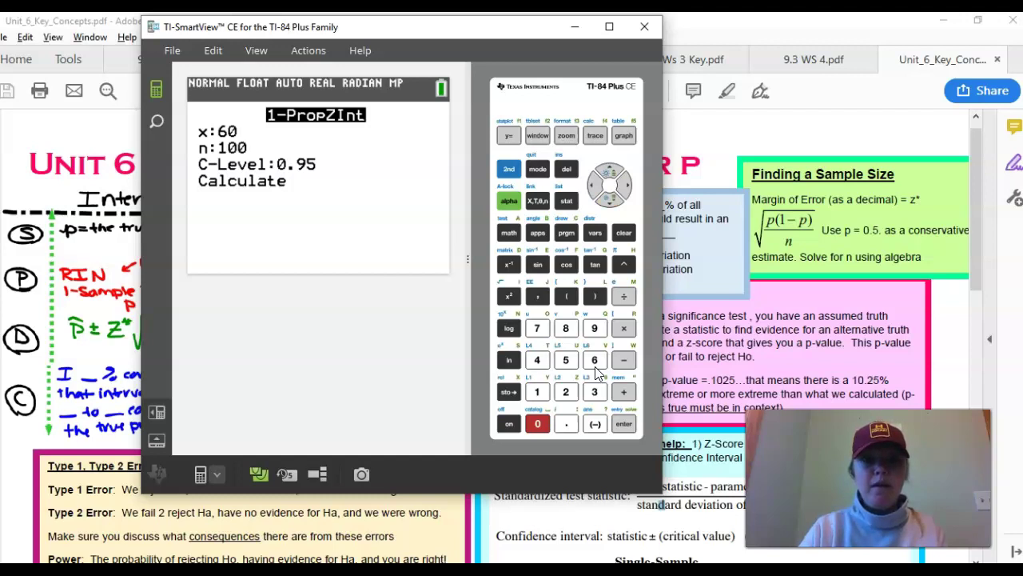
pyautogui.press('Down')
pyautogui.press('Down')
pyautogui.press('Return')
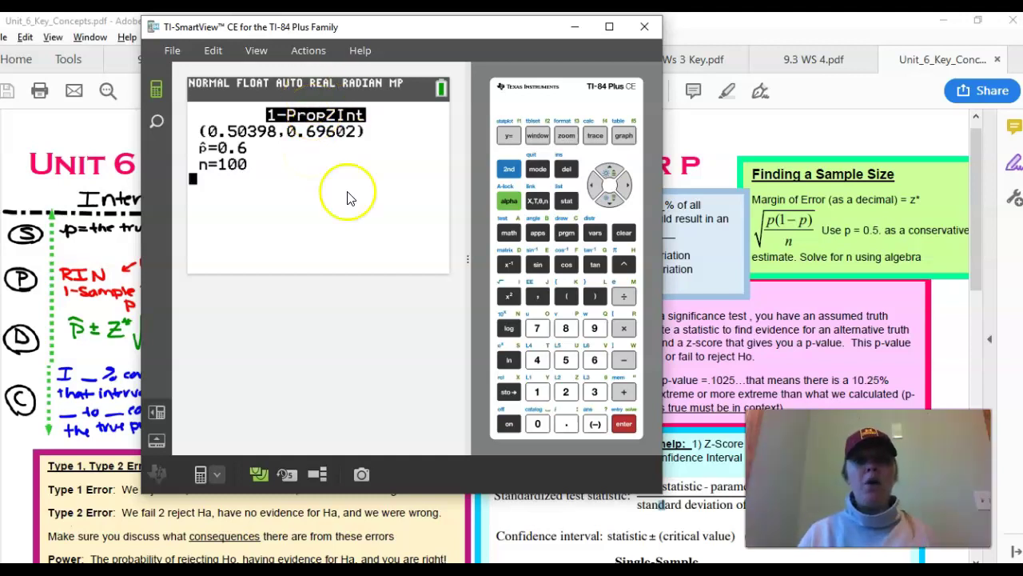
pyautogui.moveTo(452, 30); pyautogui.dragTo(745, 39)
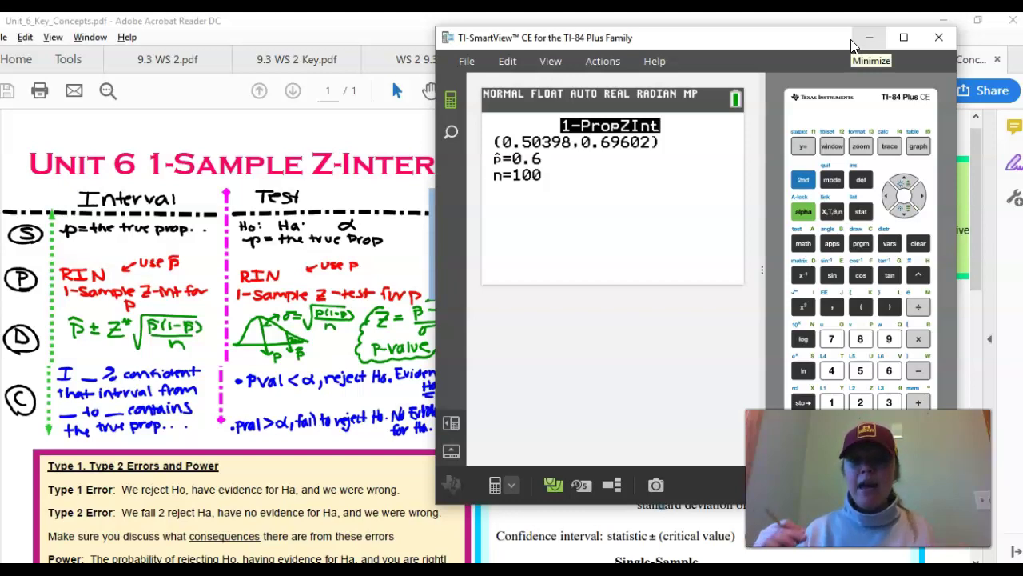
# Drag the calculator to the far left edge so the Sample Size and P-Value notes show beside the result.
pyautogui.moveTo(687, 42); pyautogui.dragTo(202, 66)
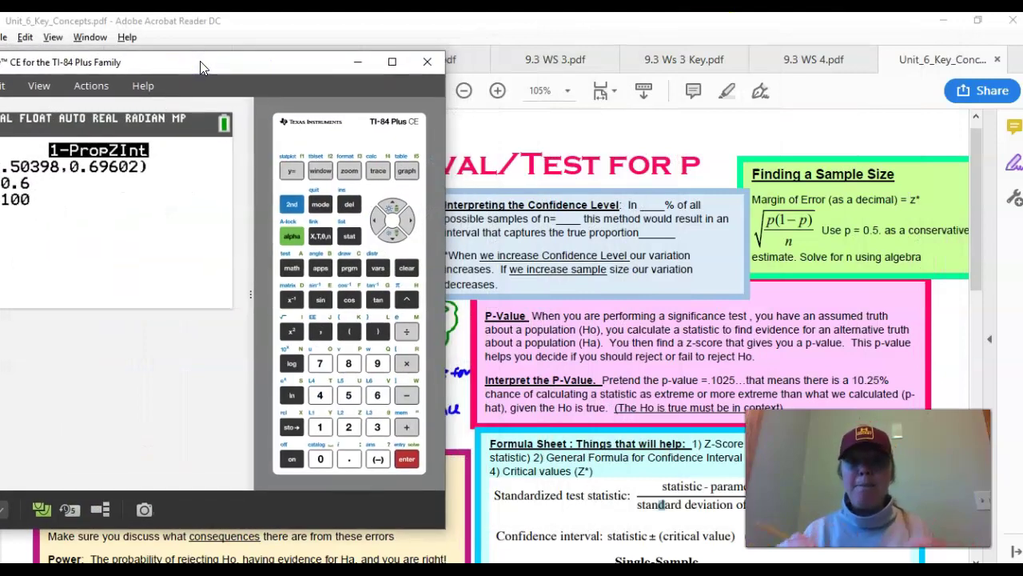
pyautogui.moveTo(216, 67); pyautogui.dragTo(120, 68)
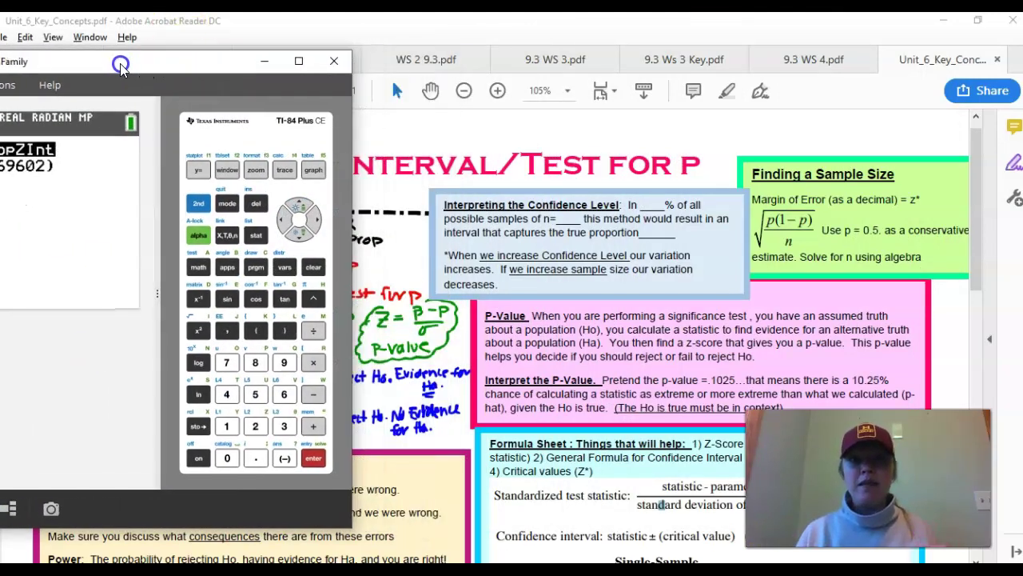